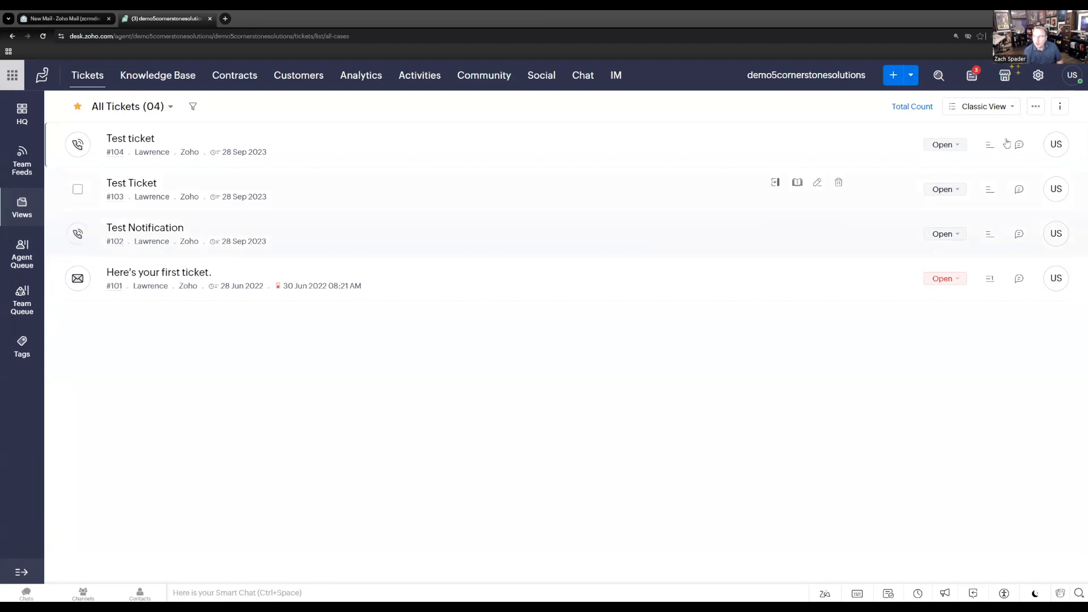
Search the Marketplace for "chatgpt" and open the ChatGPT for Zoho Desk extension.
left_click(1004, 78)
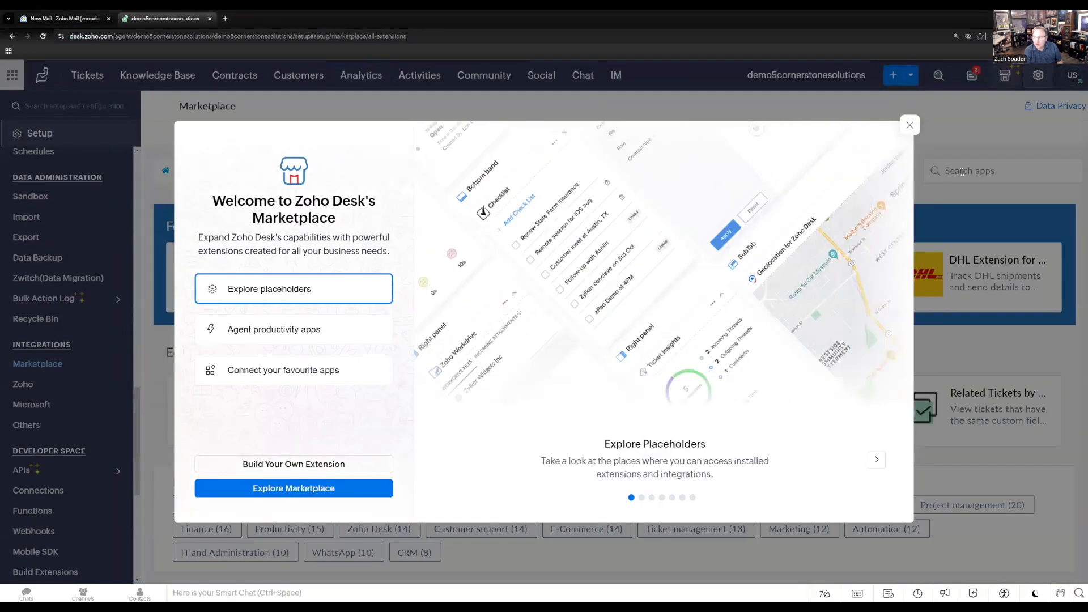
left_click(910, 125)
left_click(967, 170)
type("chatgpt")
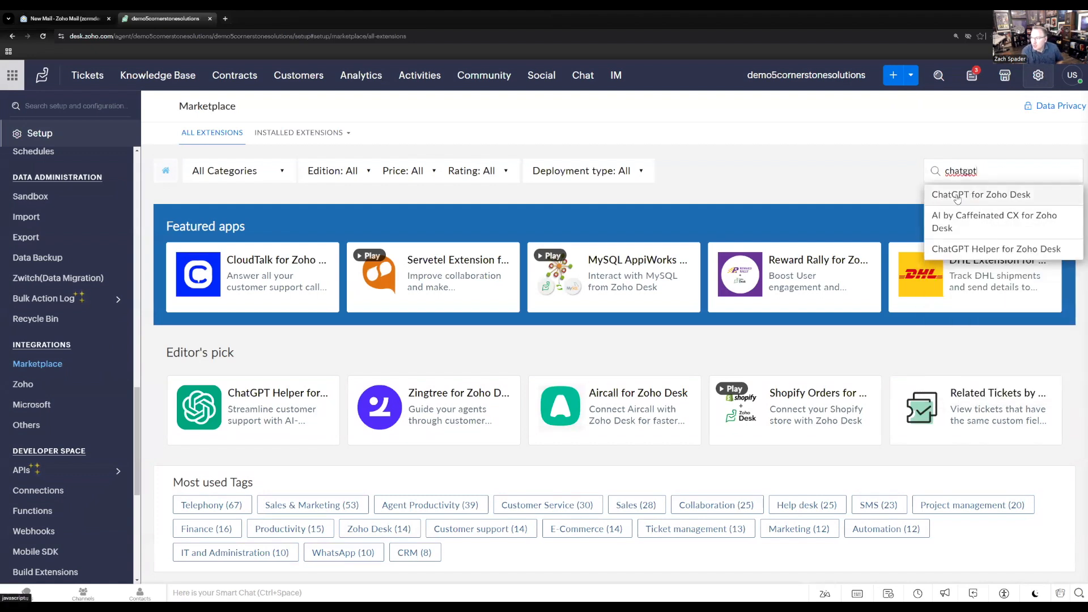
left_click(982, 195)
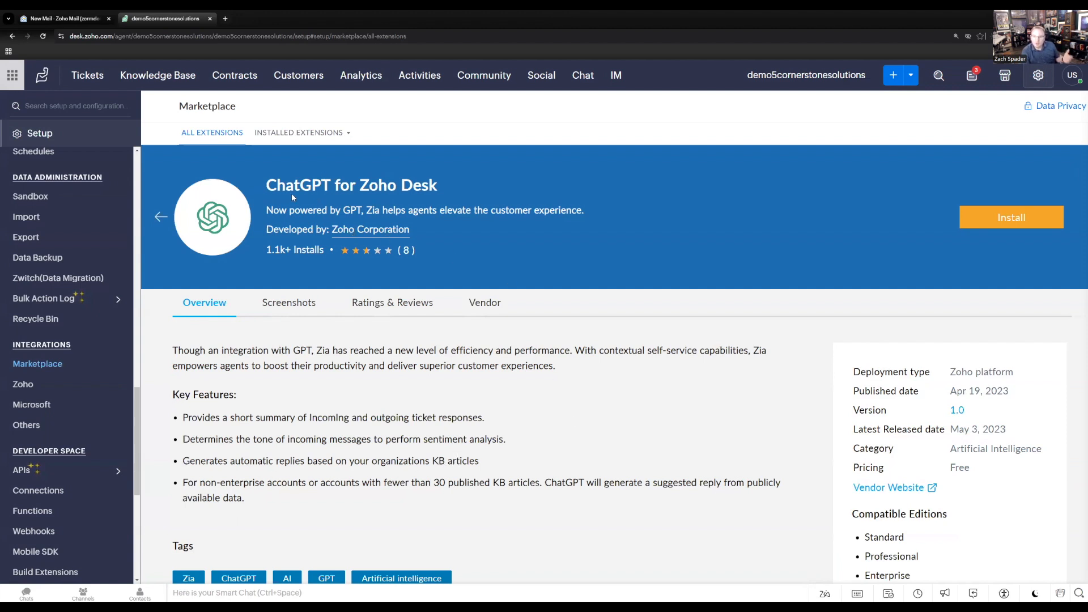
Begin installing ChatGPT for Zoho Desk, agreeing to both the vendor's and Zoho Marketplace's terms of service.
left_click(1007, 222)
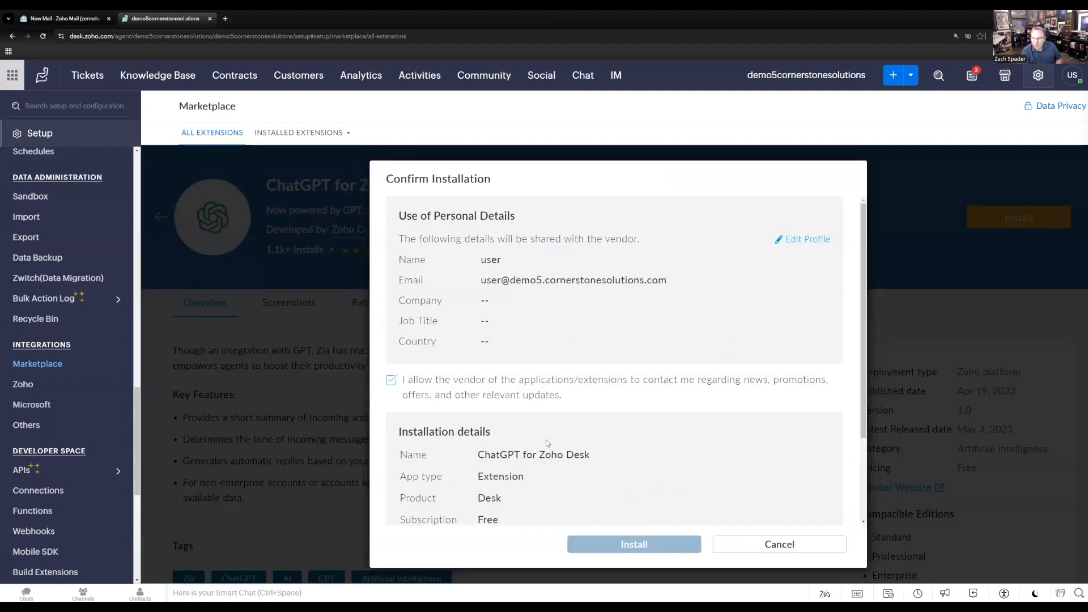
scroll(545, 440, "down", 2)
left_click(392, 473)
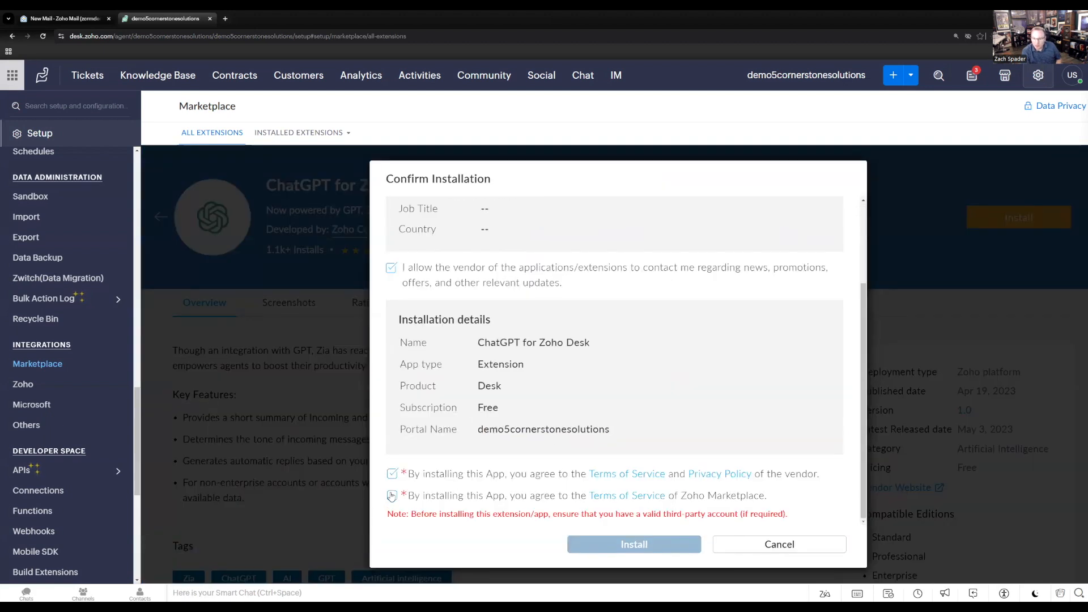
left_click(392, 495)
left_click(641, 544)
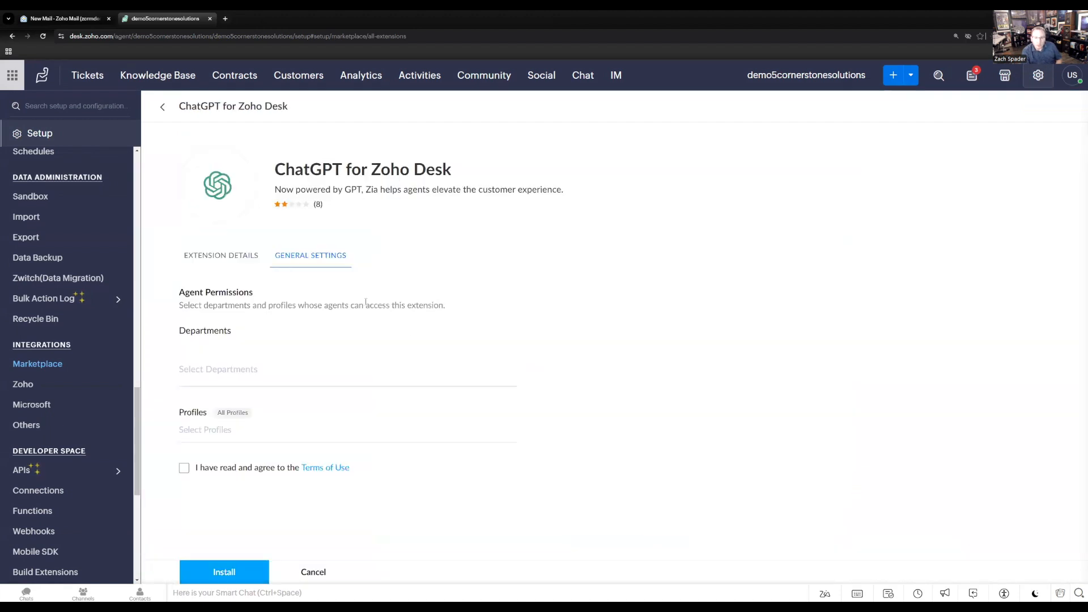
Give the demo5cornerstonesolutions department and all profiles access to the extension, accept the Terms of Use and install it.
left_click(192, 374)
left_click(252, 402)
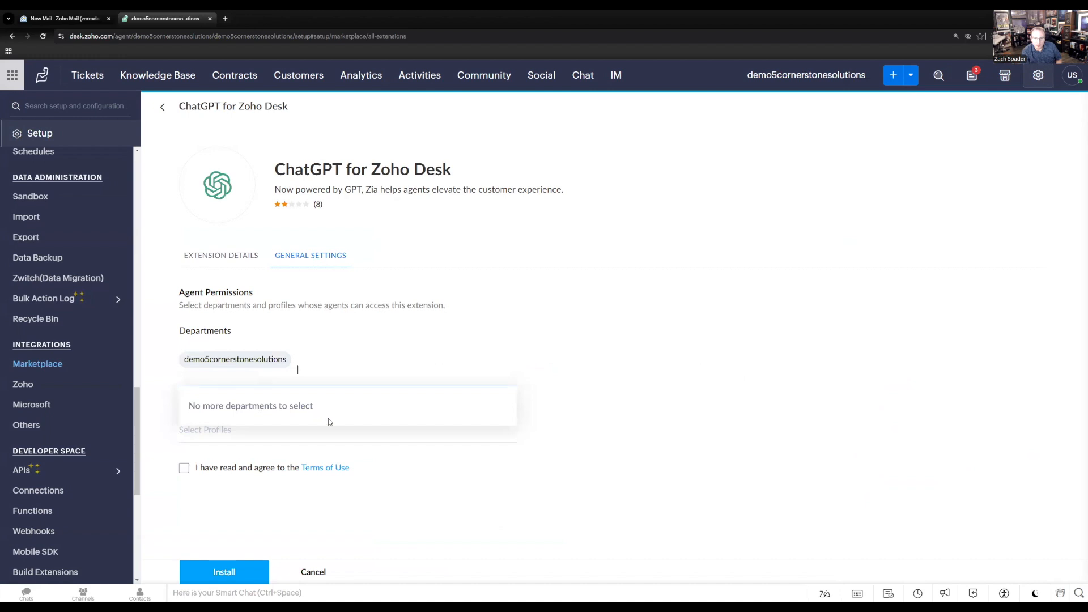
left_click(258, 428)
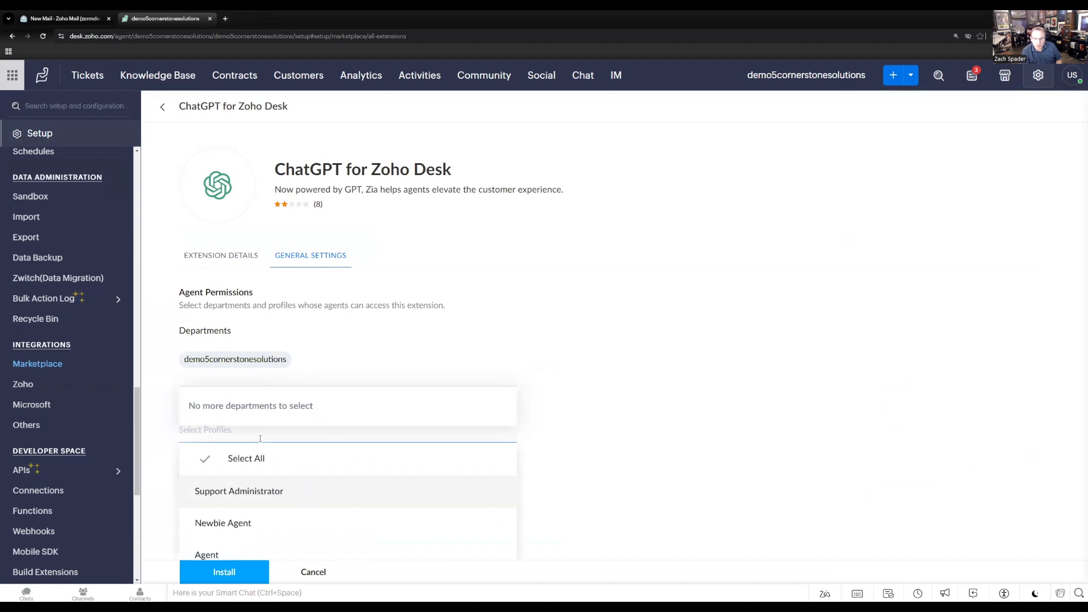
left_click(273, 468)
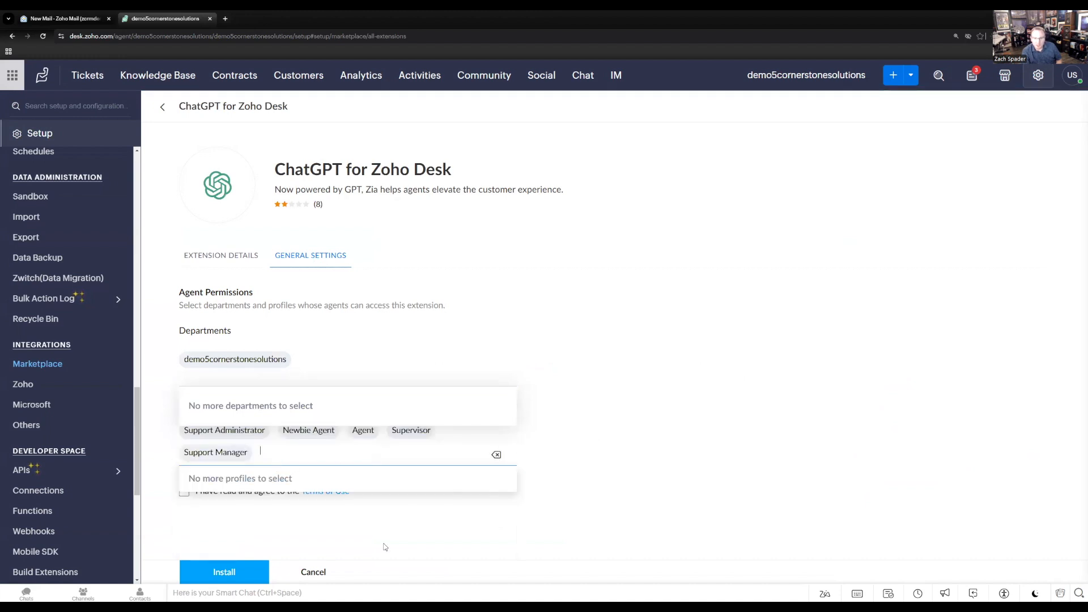
left_click(431, 526)
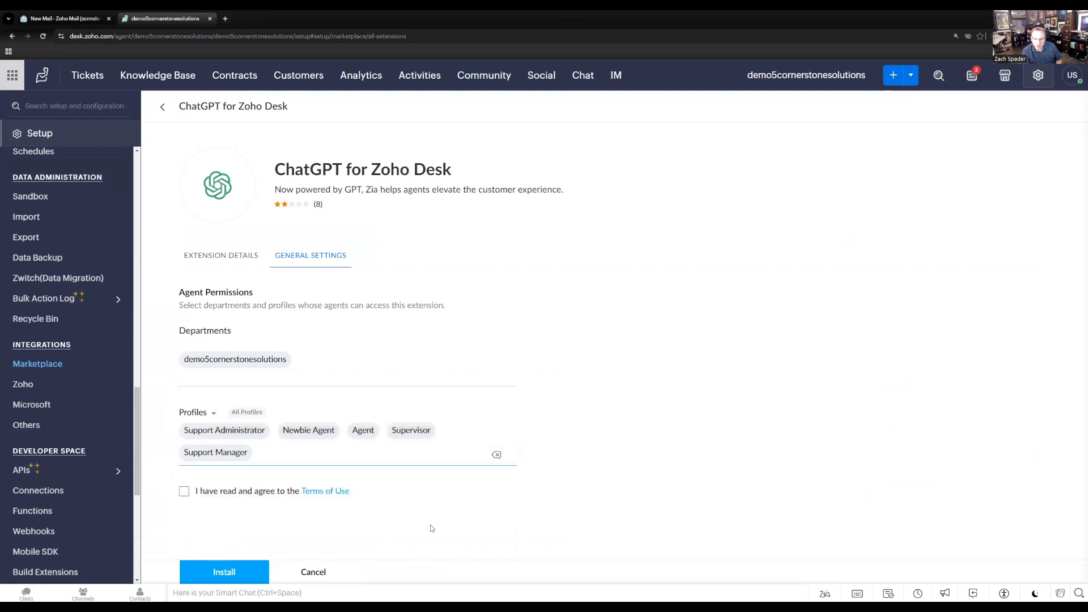
left_click(184, 493)
left_click(225, 573)
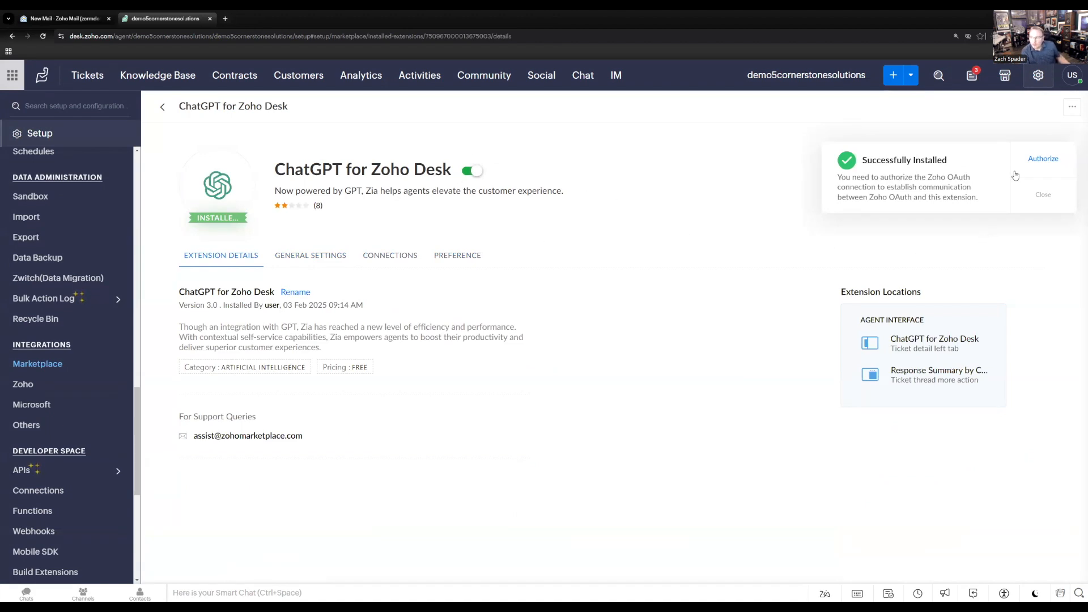
Authorize the extension's Zoho OAuth connection and save the OpenAI API key with its terms and conditions accepted.
left_click(1044, 164)
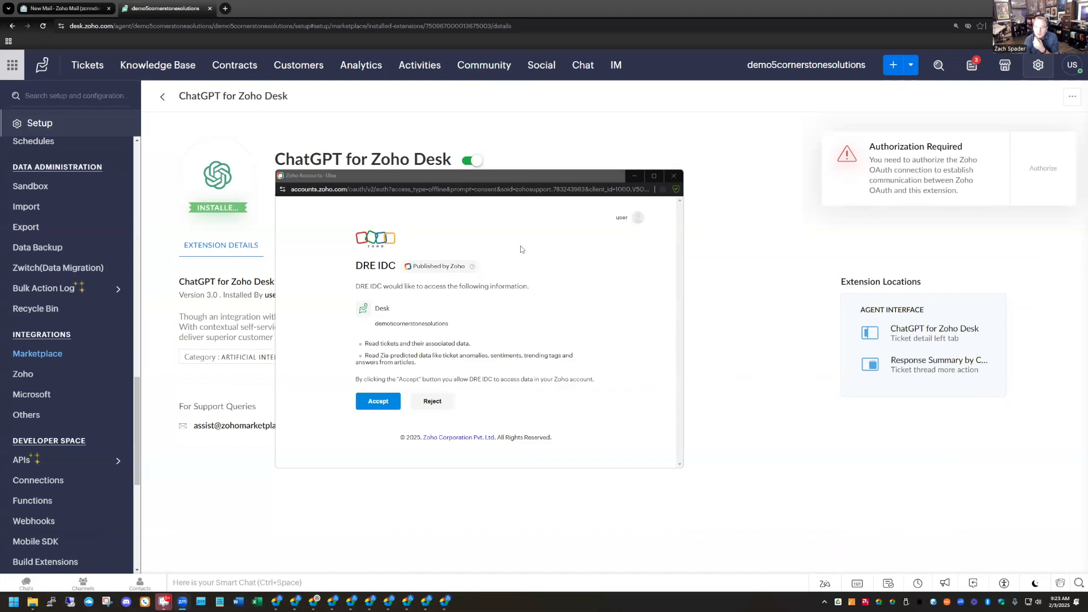
left_click(378, 401)
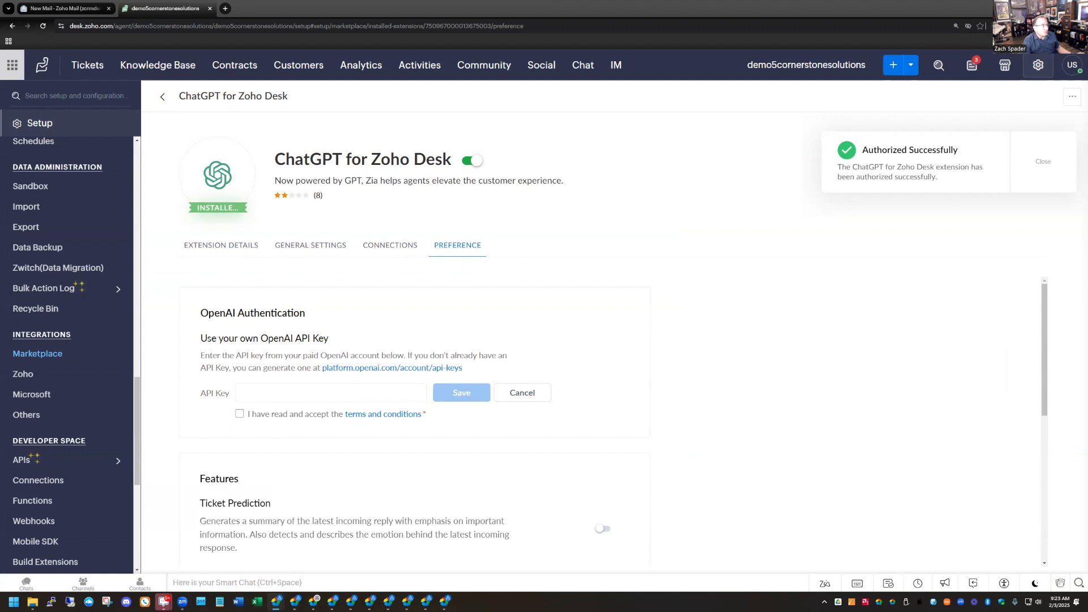
left_click(271, 395)
key("ctrl+v")
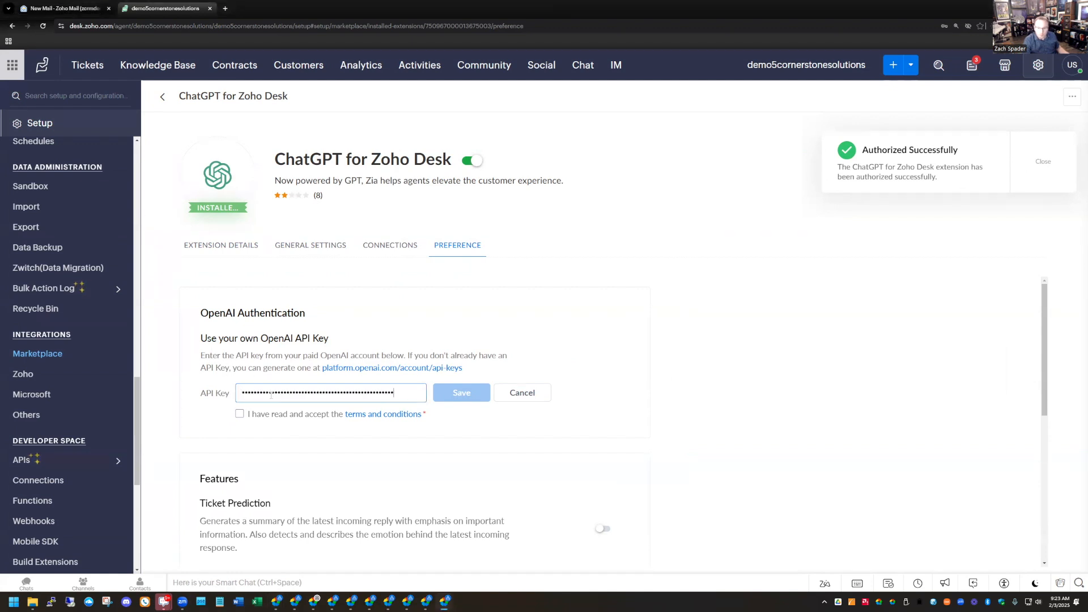
left_click(239, 414)
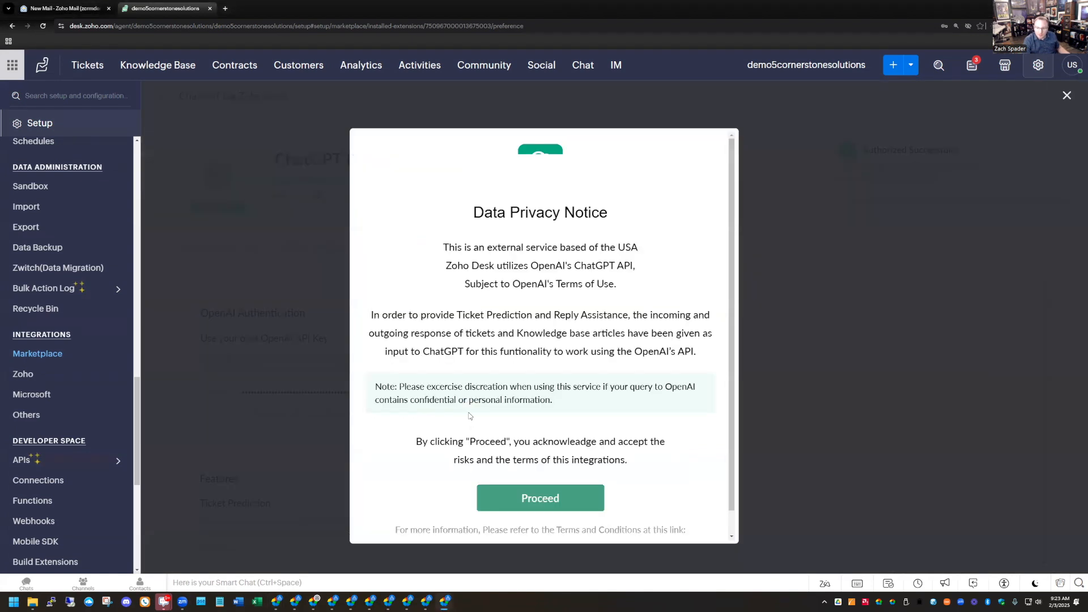
left_click(537, 500)
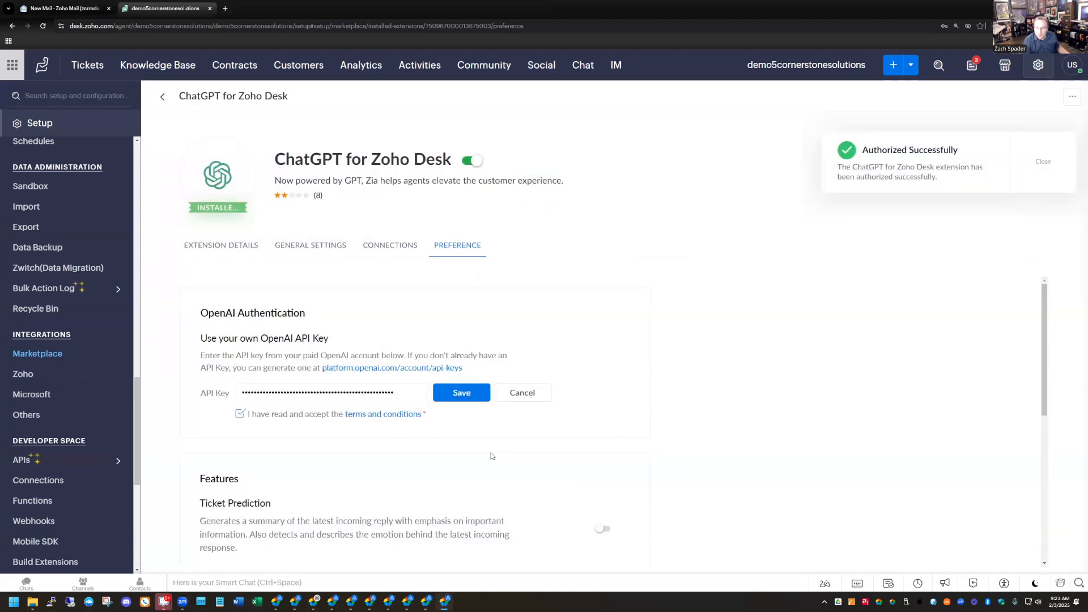
left_click(463, 396)
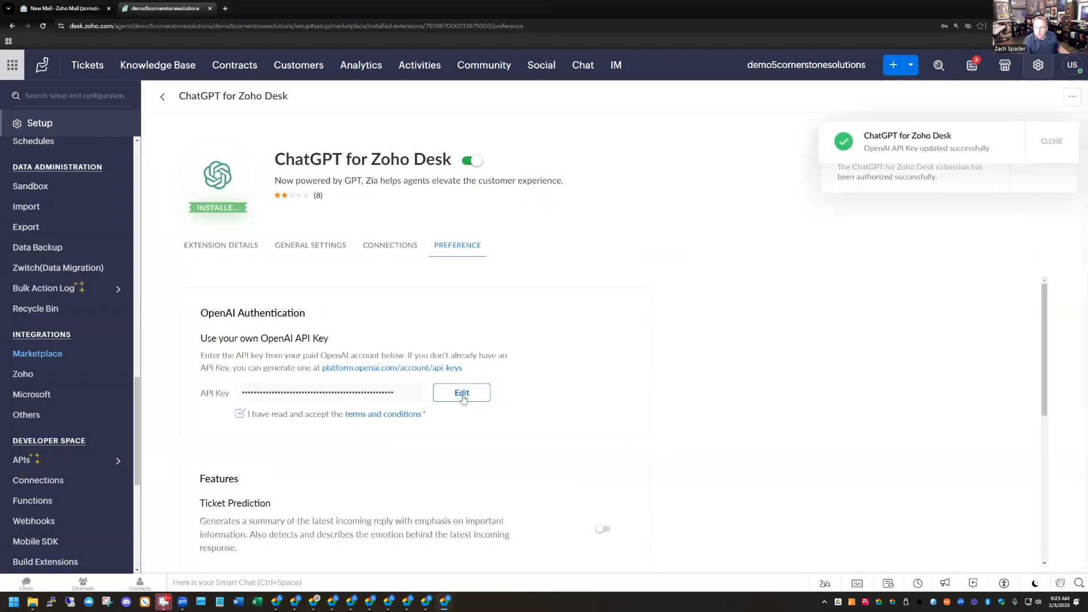
left_click(42, 26)
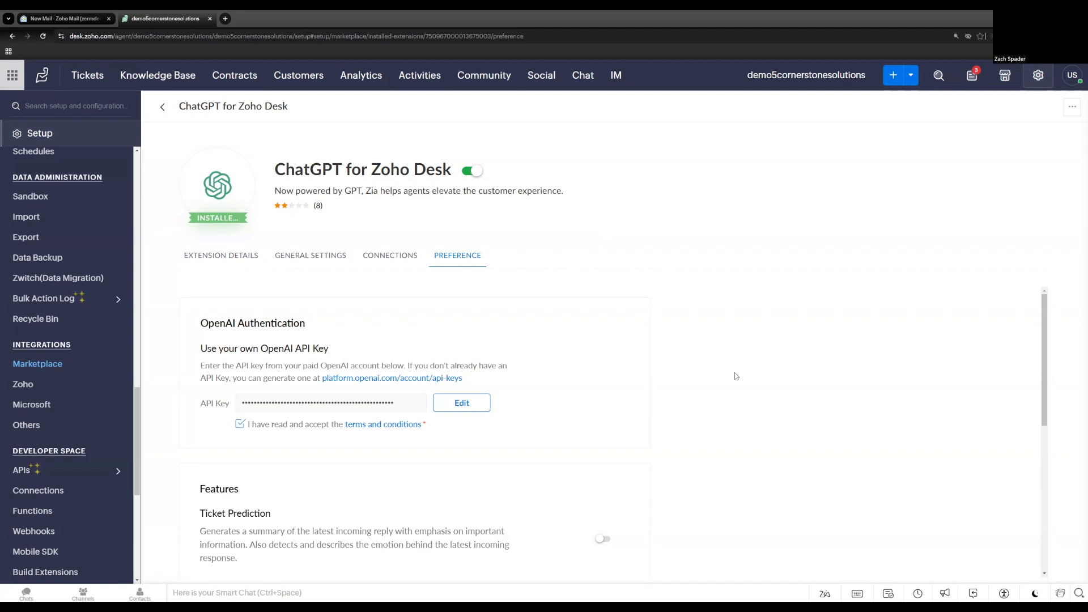
Enable the Ticket Prediction and Reply Assistance features in the ChatGPT extension's preferences.
scroll(734, 372, "down", 4)
scroll(733, 374, "up", 1)
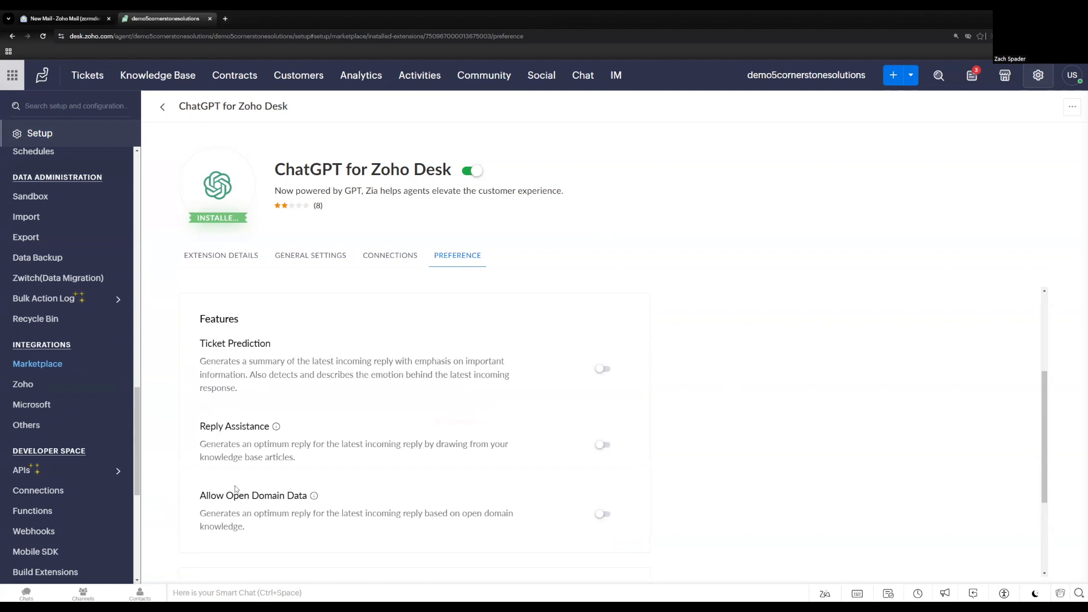
scroll(235, 481, "down", 1)
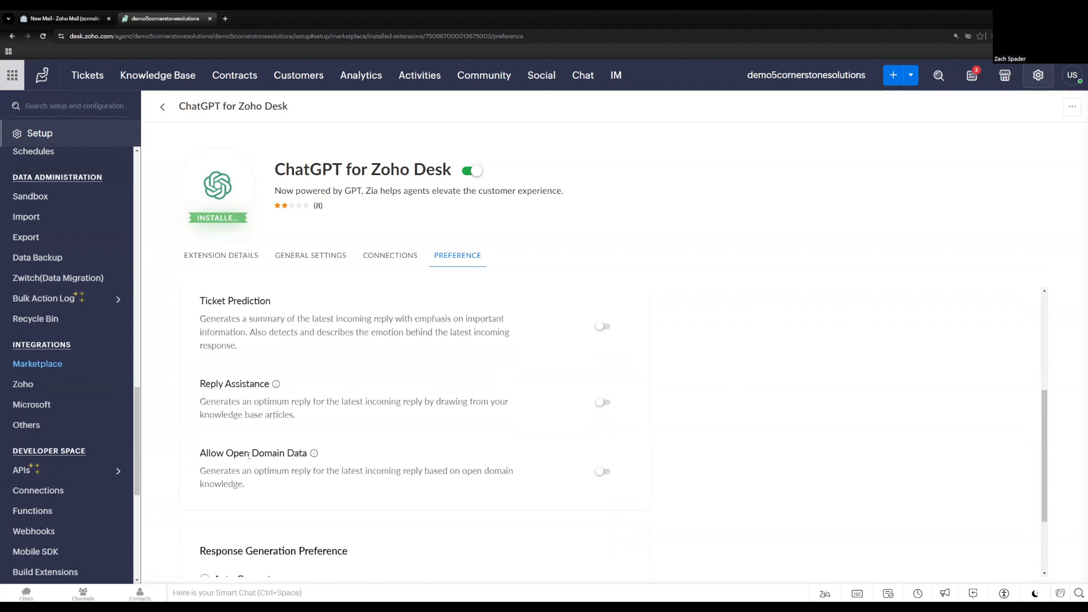
scroll(268, 464, "down", 2)
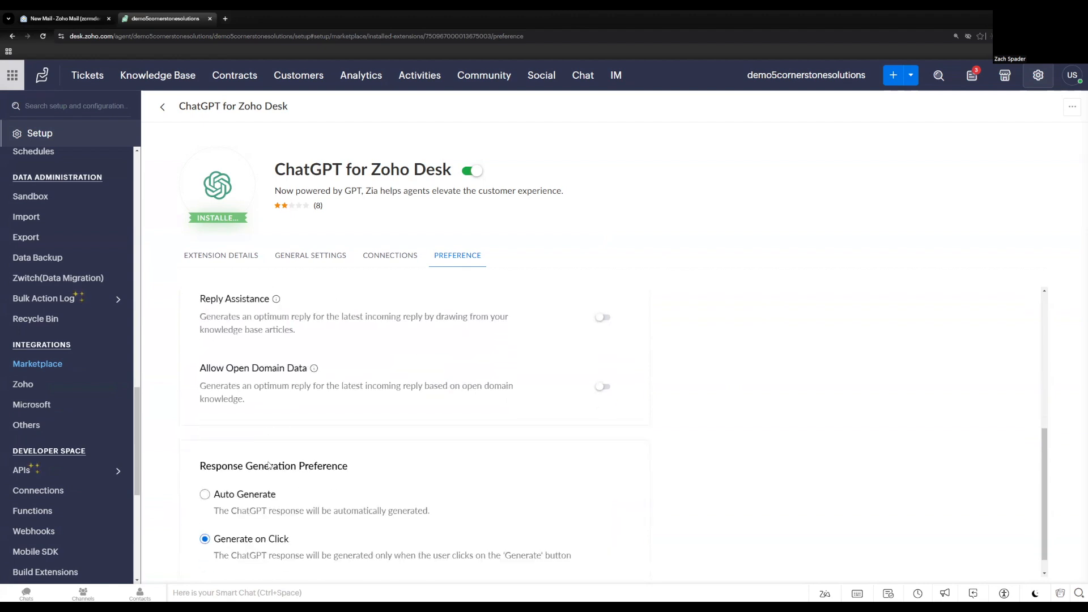
scroll(269, 465, "down", 1)
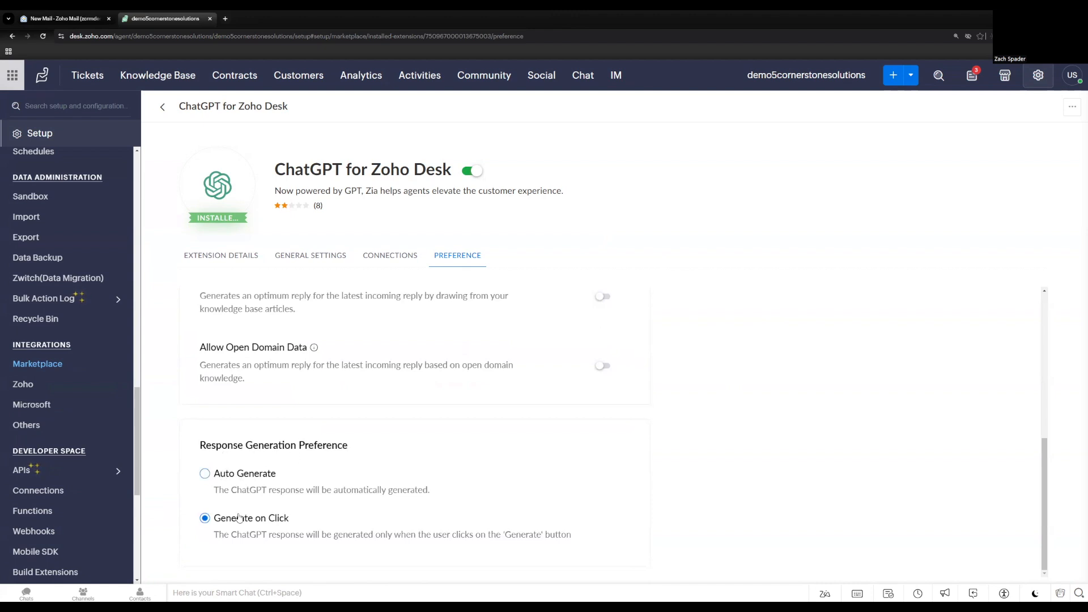
scroll(299, 473, "up", 2)
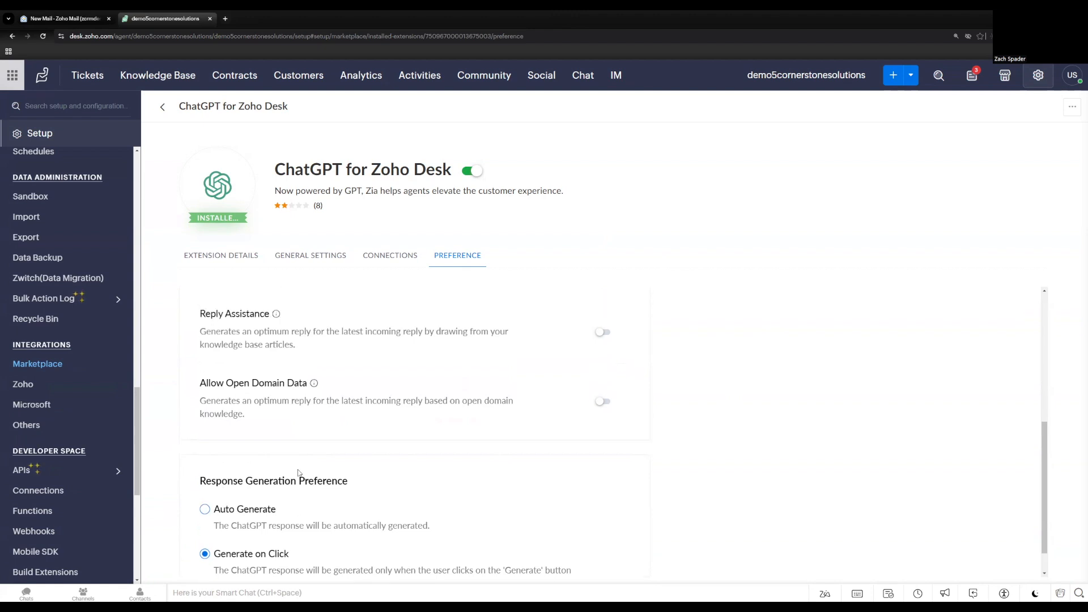
scroll(299, 473, "up", 3)
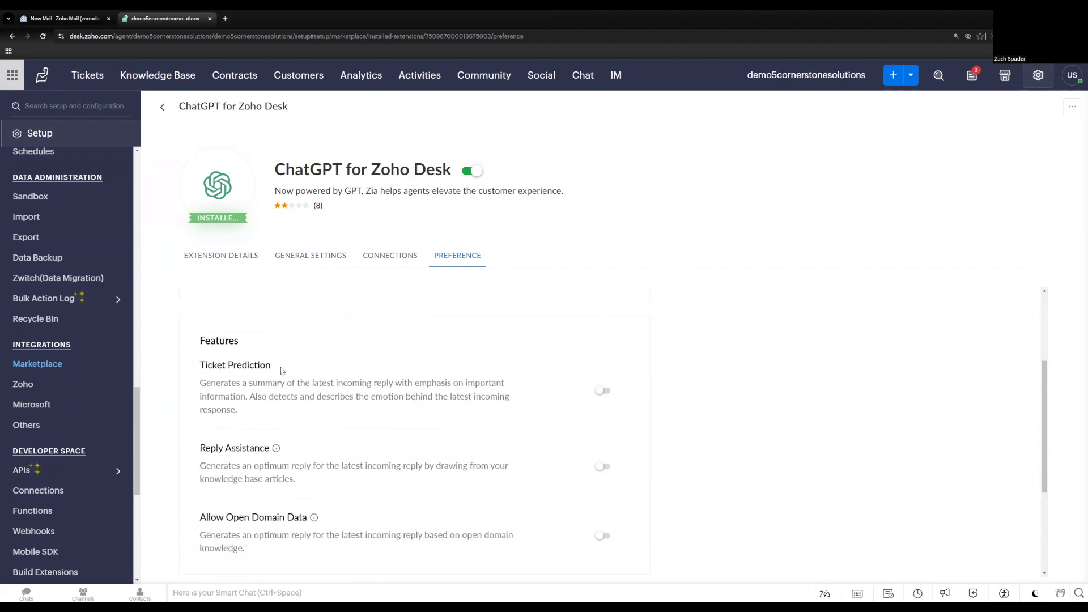
left_click(605, 392)
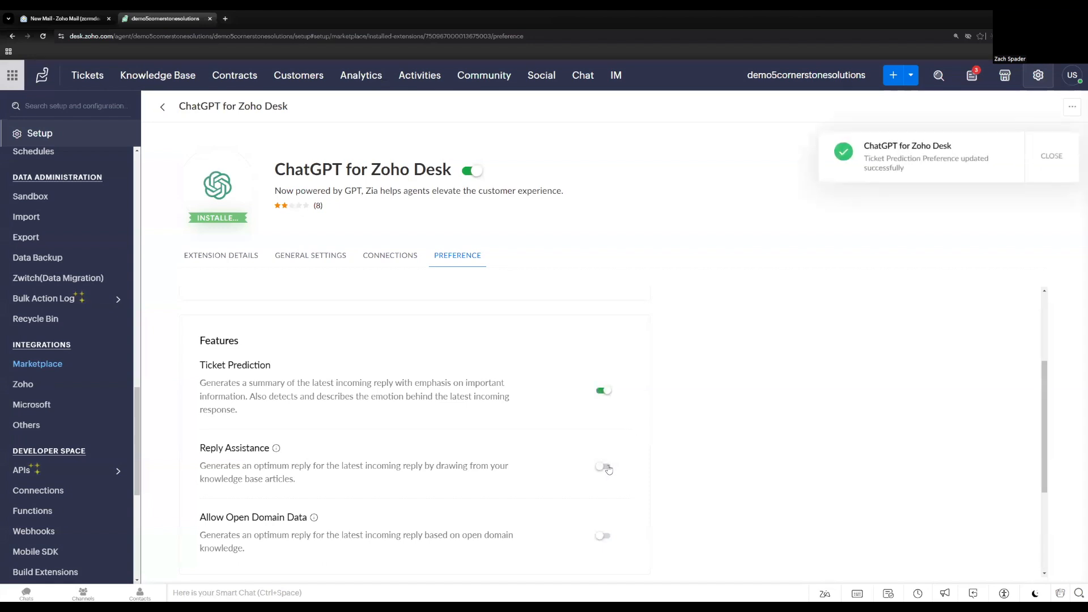
left_click(604, 467)
scroll(609, 460, "down", 1)
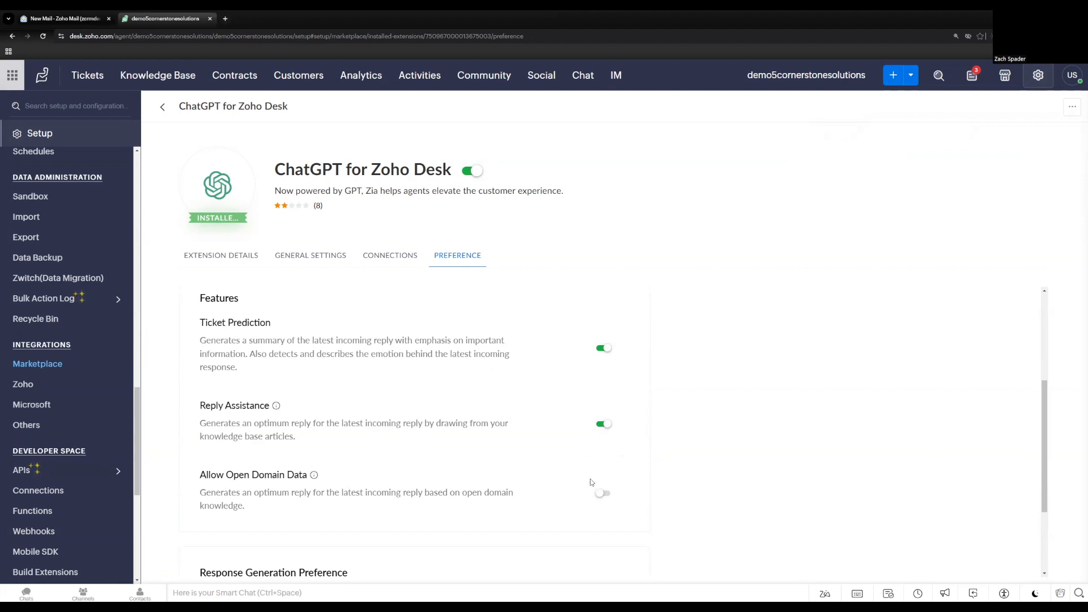
scroll(625, 490, "down", 3)
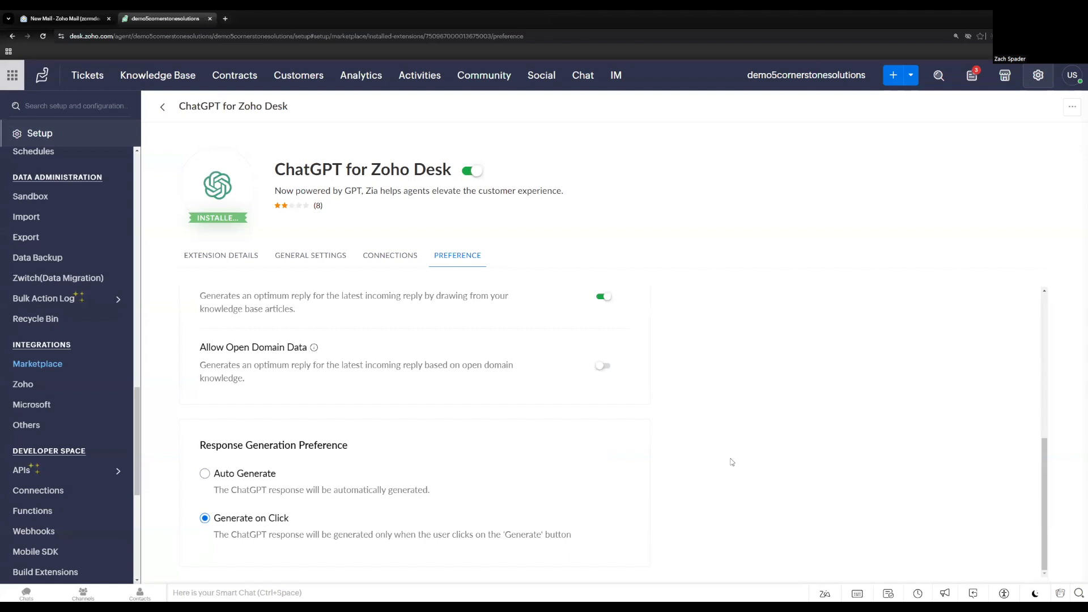
scroll(730, 462, "up", 5)
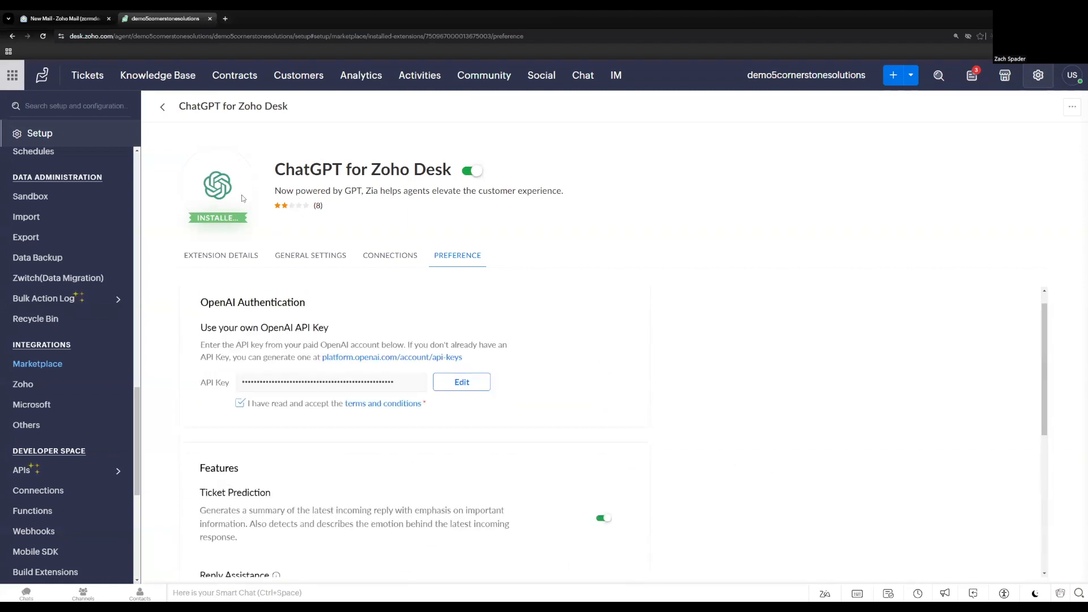
Open the Zia Powered by GPT setup page and enable ChatGPT as the generative AI service.
left_click(89, 76)
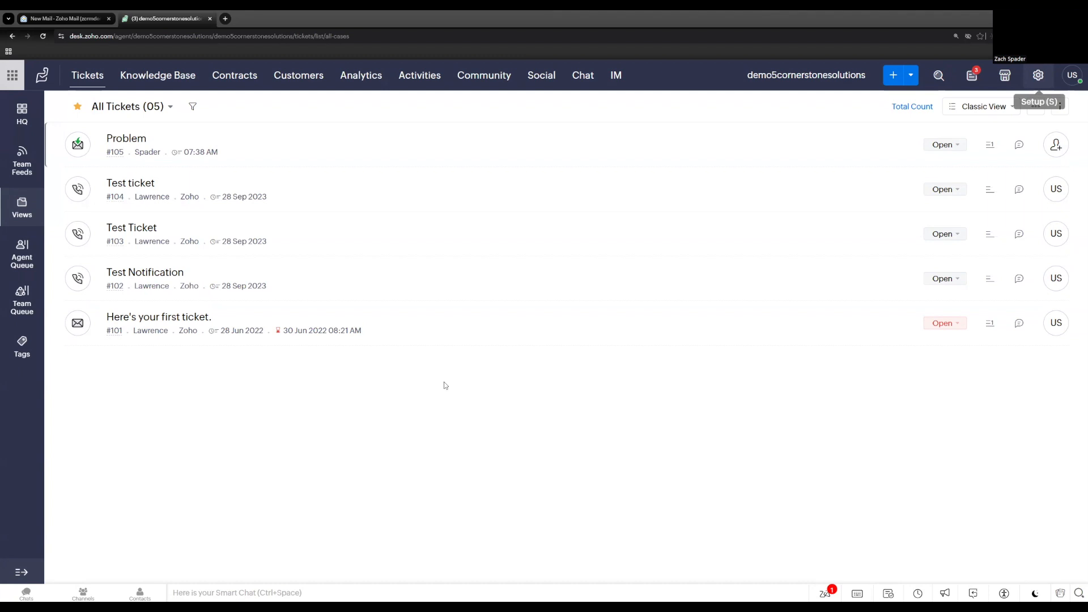
key("s")
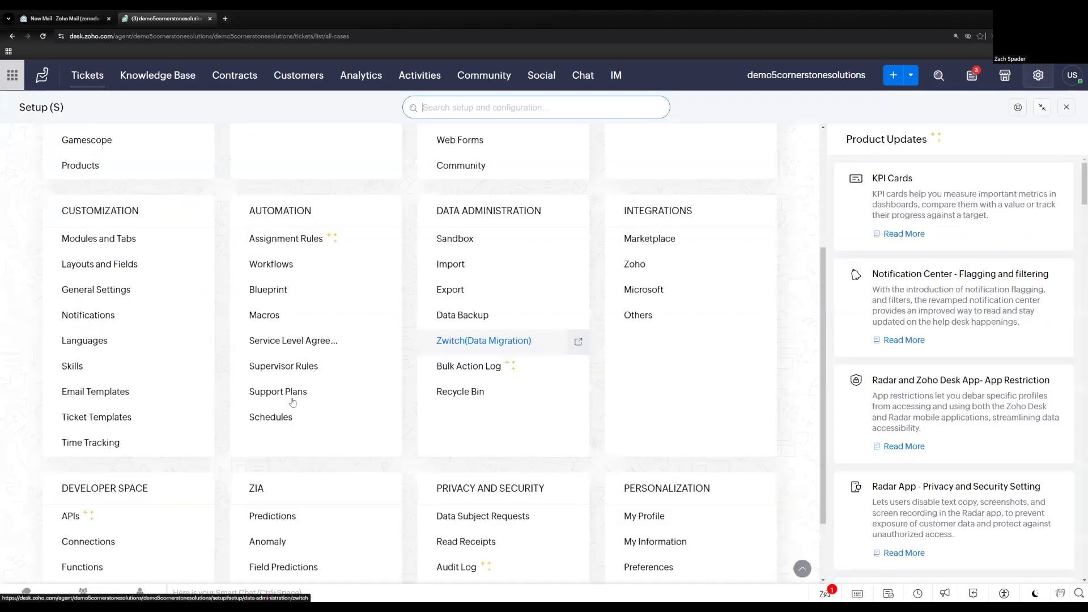
scroll(291, 535, "down", 2)
left_click(291, 530)
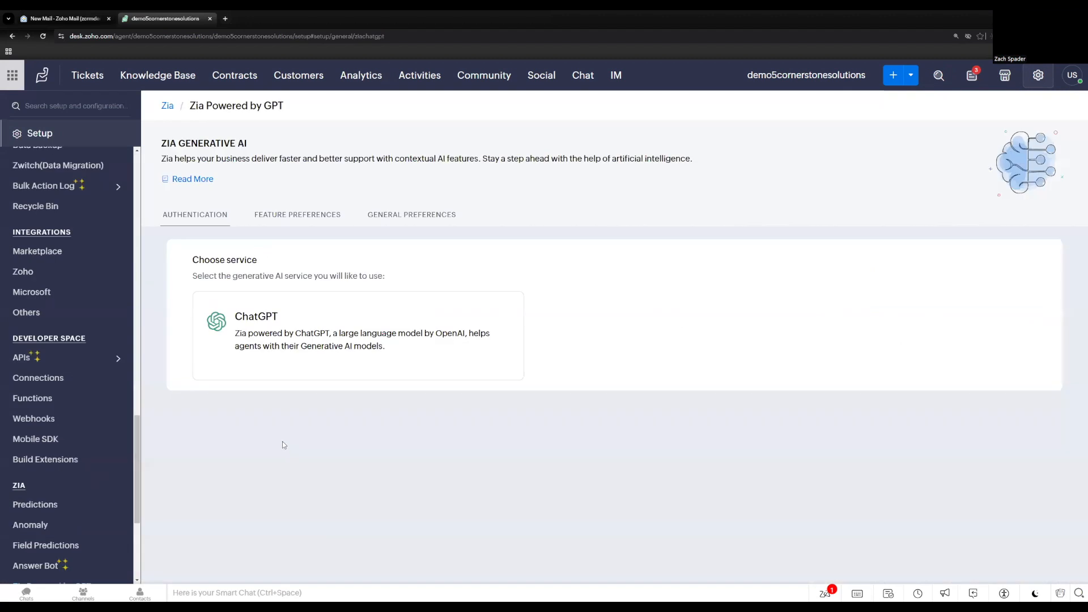
left_click(292, 345)
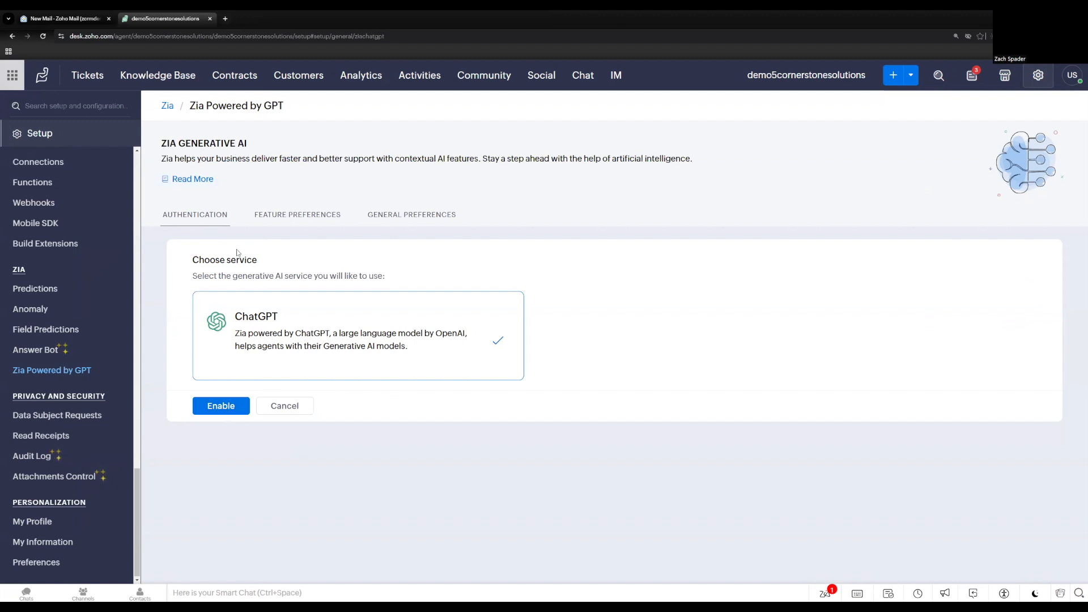
left_click(229, 405)
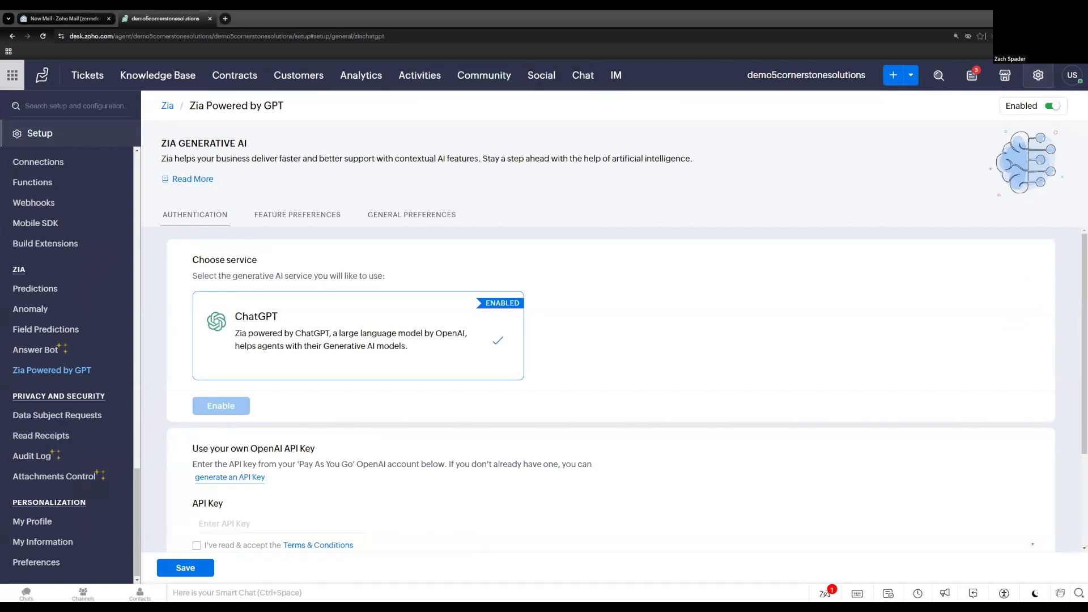
Paste the OpenAI API key for Zia, accept the Terms & Conditions and the Data Privacy Notice, and save the authentication settings.
right_click(231, 521)
left_click(273, 403)
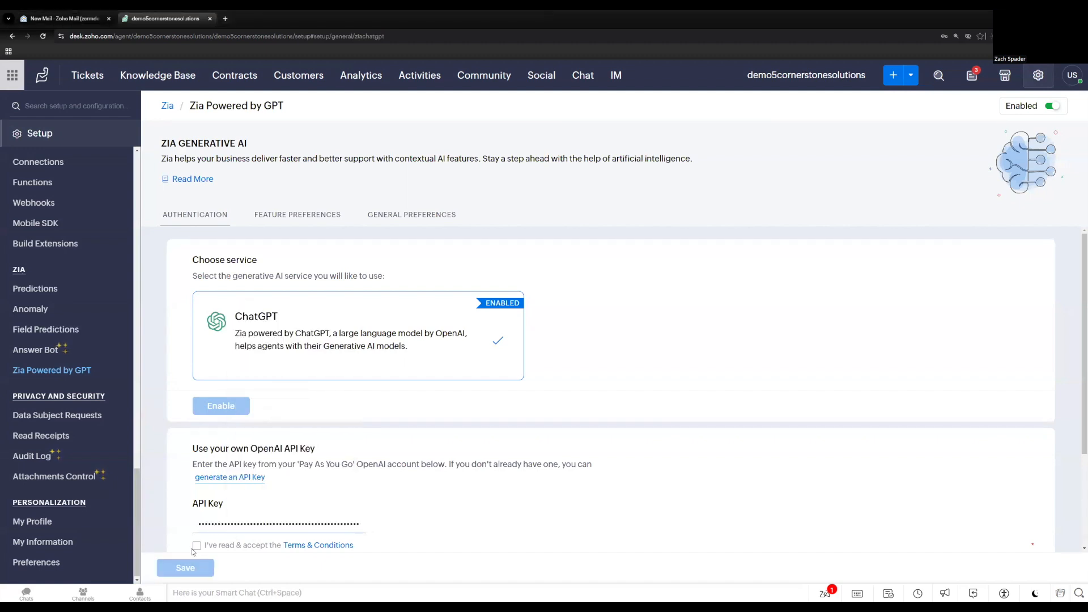
left_click(196, 545)
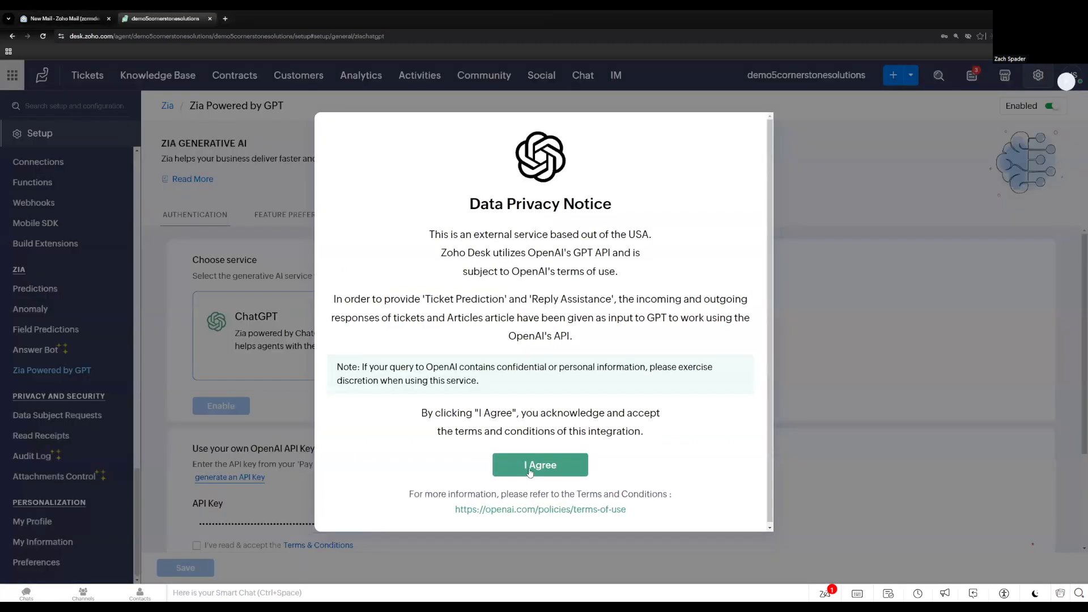
left_click(530, 470)
scroll(420, 477, "down", 3)
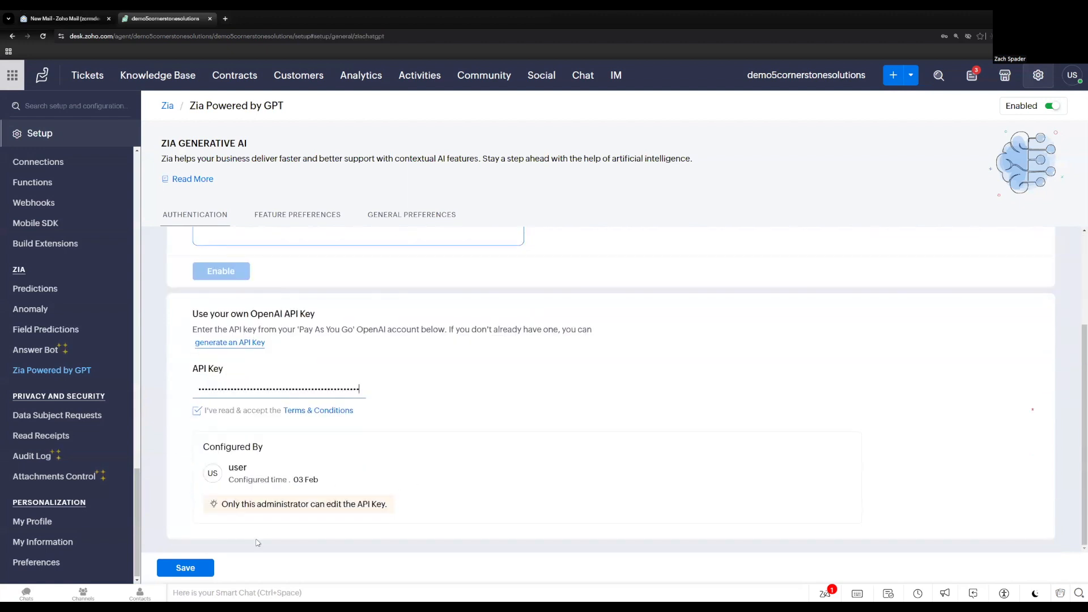
left_click(196, 572)
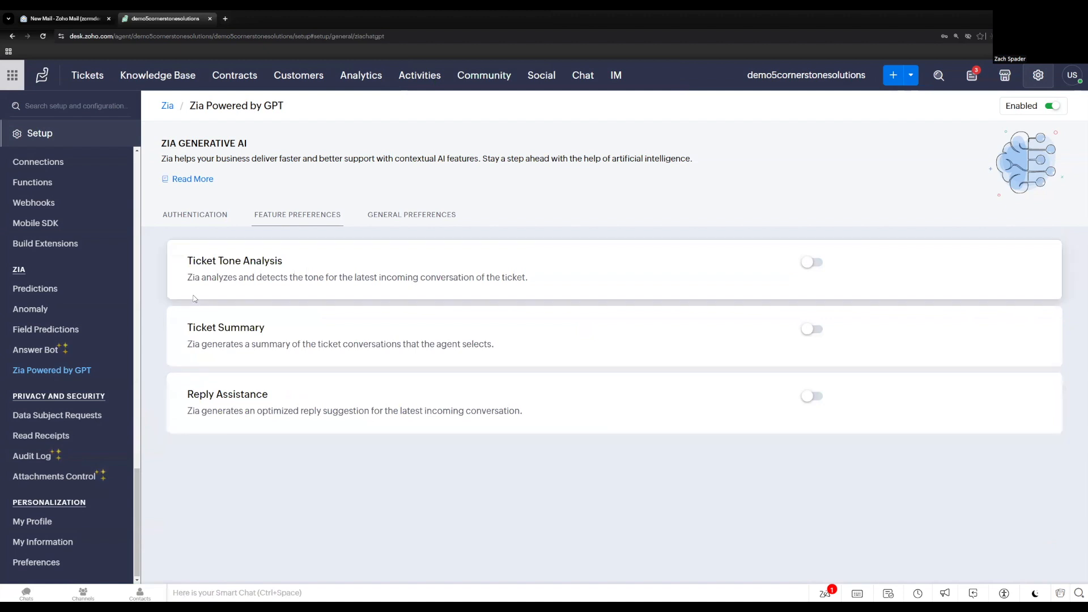
Open the "Problem" ticket from the All Tickets list and bring up its ChatGPT for Zoho Desk extension.
left_click(92, 83)
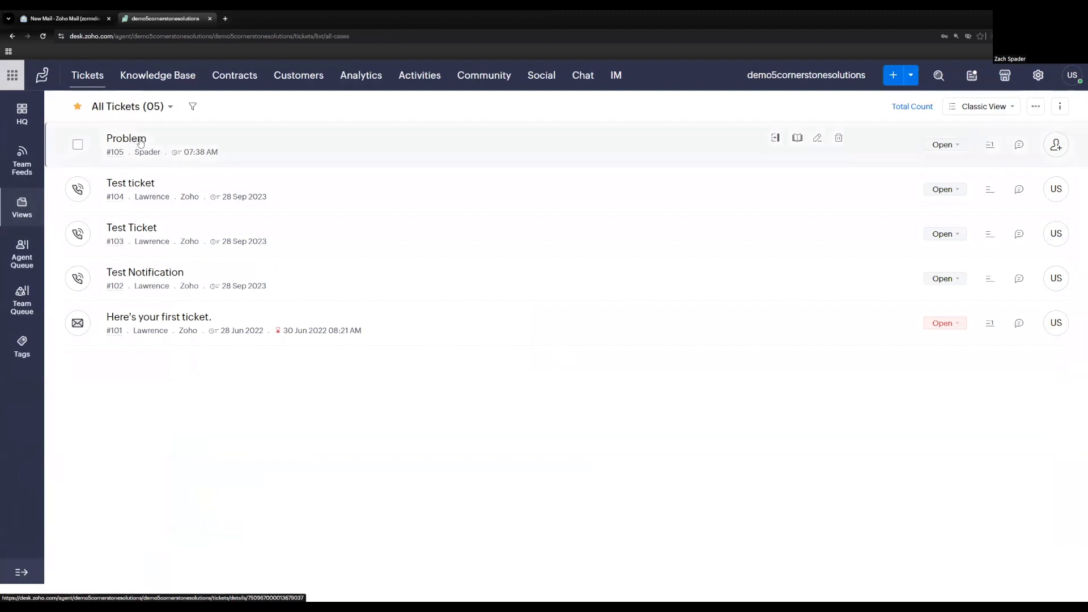
left_click(141, 142)
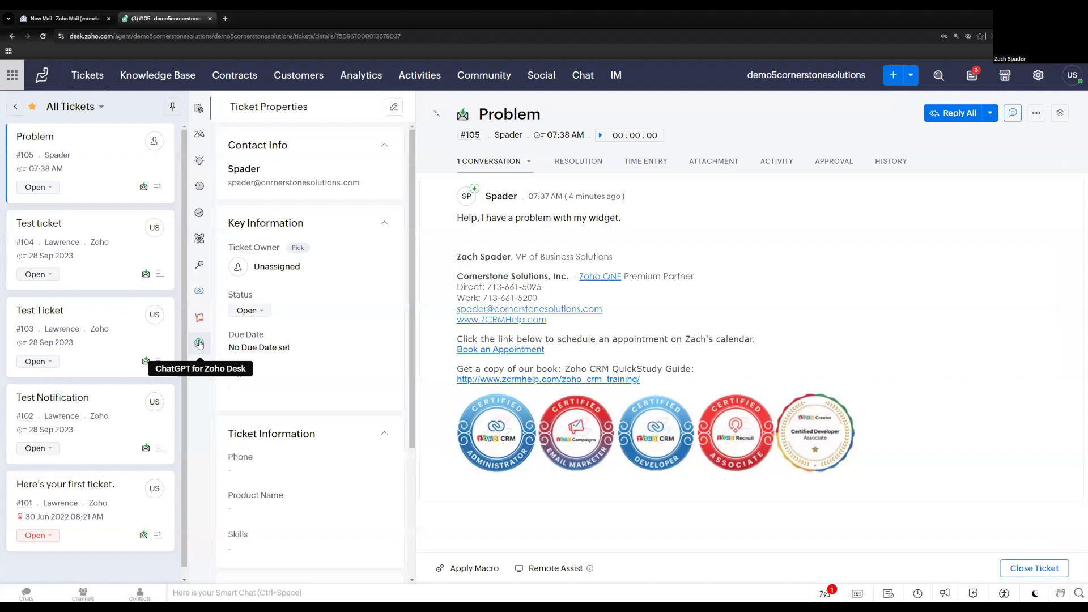
left_click(199, 344)
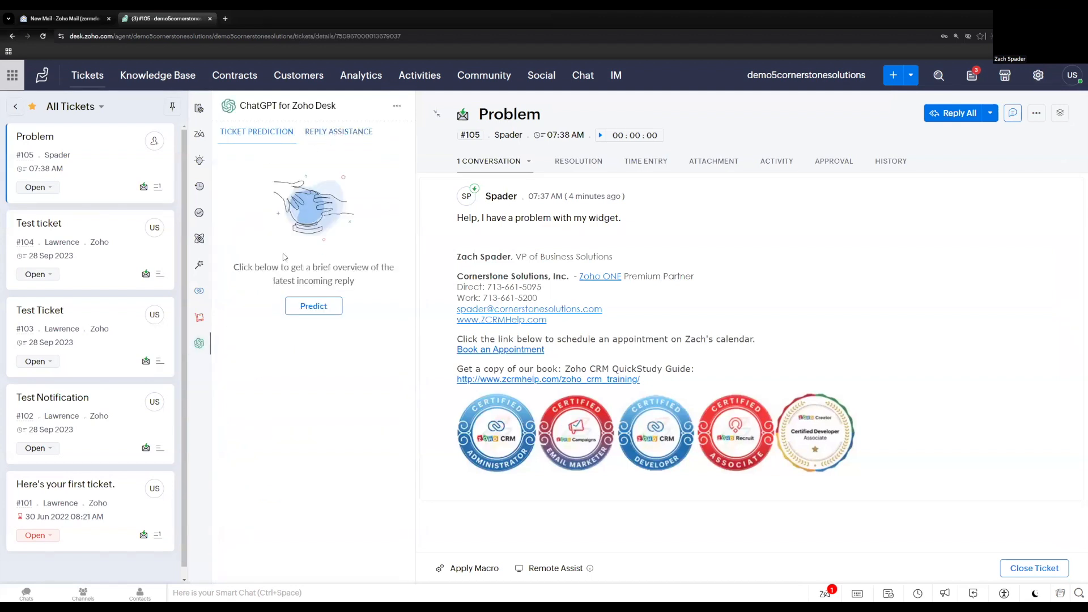
Run Ticket Prediction on the ticket's latest incoming reply and generate an automated response with Reply Assistance.
left_click(314, 308)
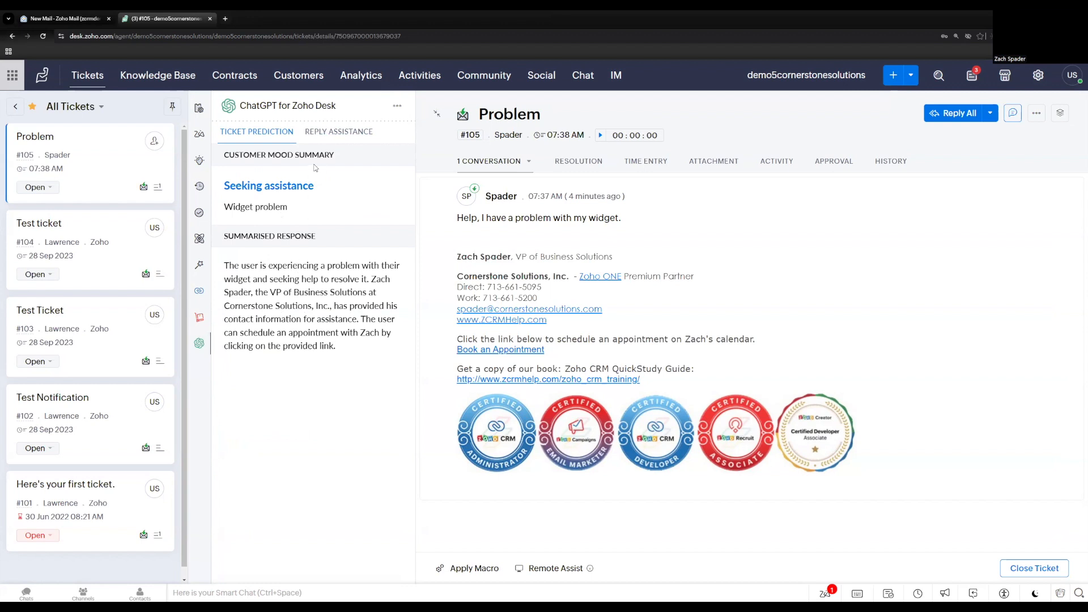
left_click(323, 136)
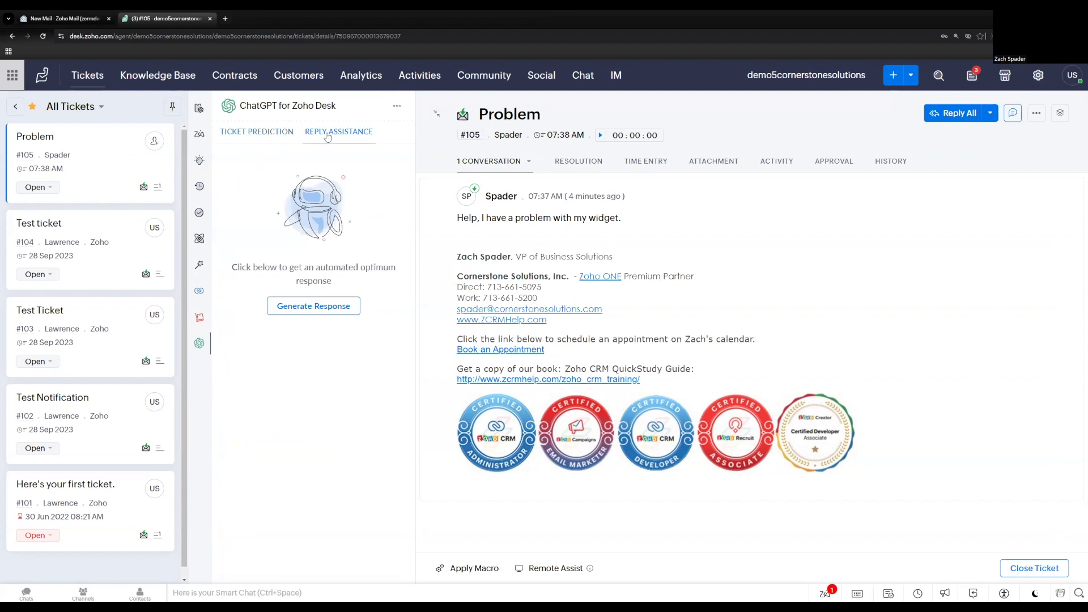
left_click(305, 310)
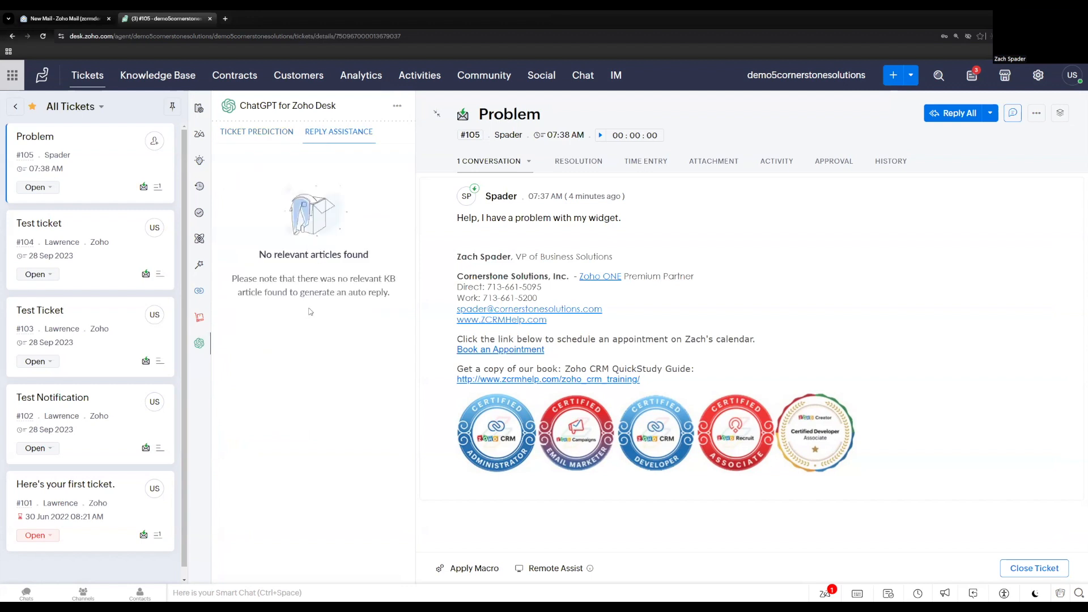